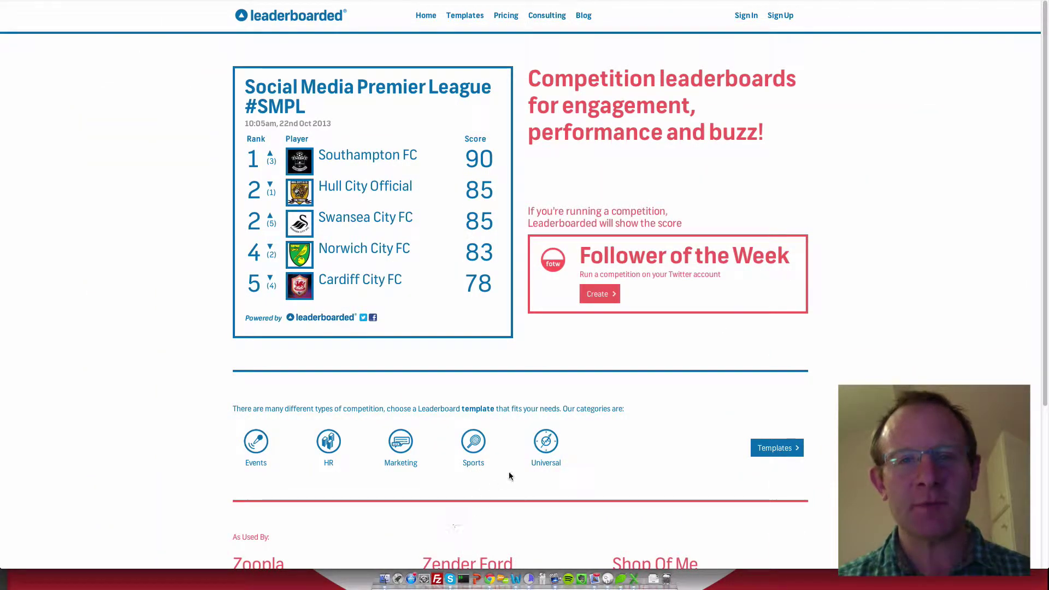
Step: Open the Simple template's detail page from the Templates listing
{"action": "left_click", "coordinate": [465, 18]}
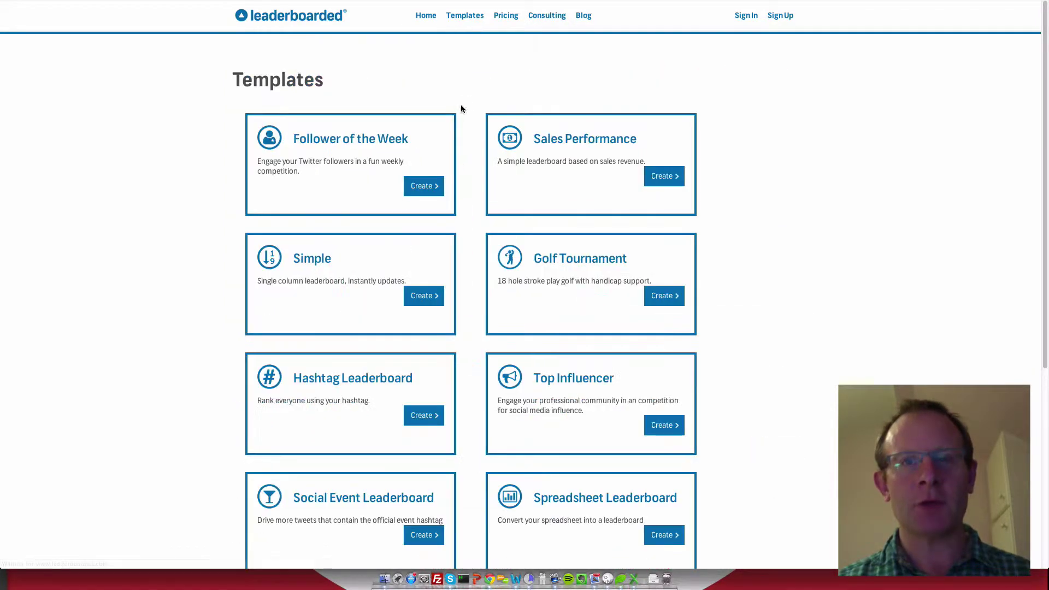
{"action": "left_click", "coordinate": [306, 269]}
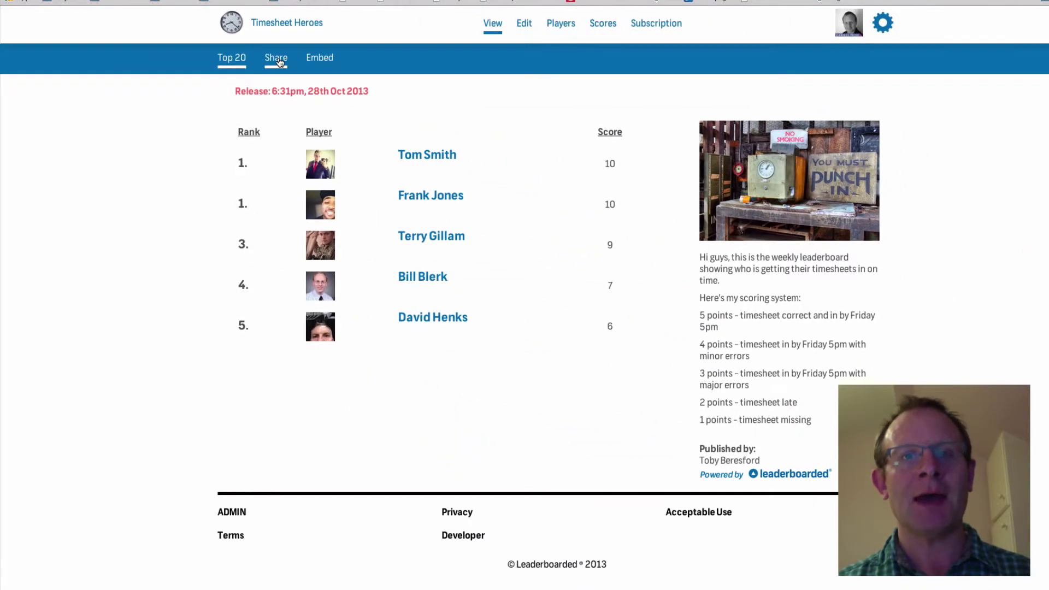
{"action": "left_click", "coordinate": [279, 61]}
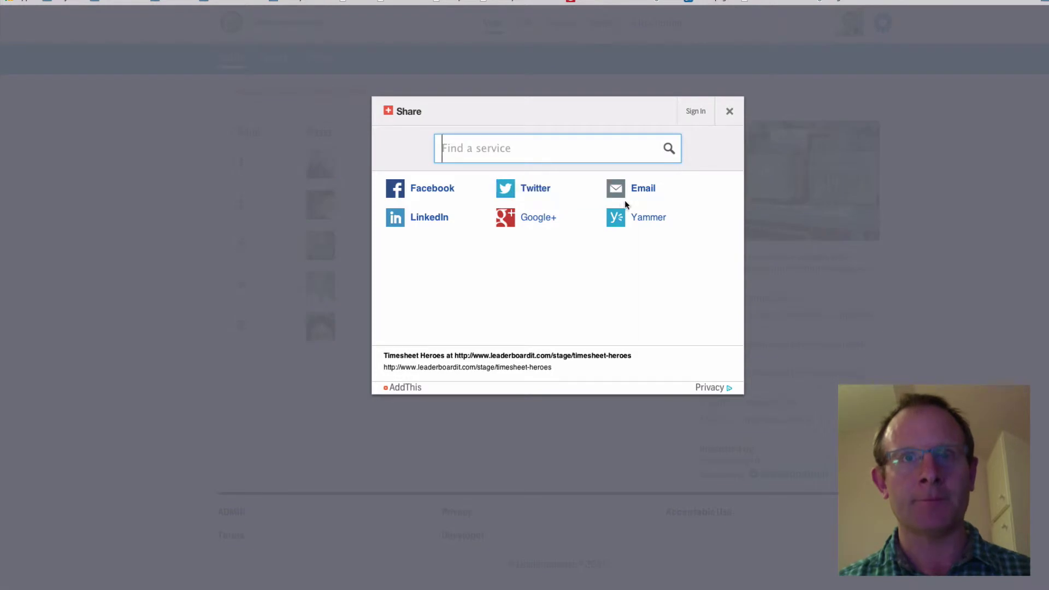
{"action": "left_click", "coordinate": [639, 199]}
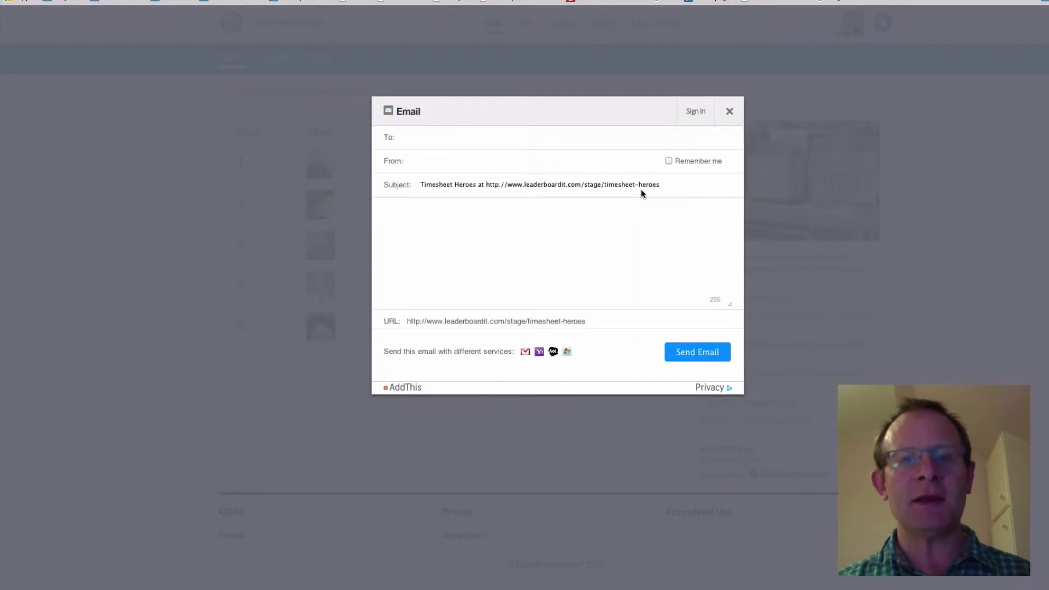
{"action": "left_click", "coordinate": [727, 115]}
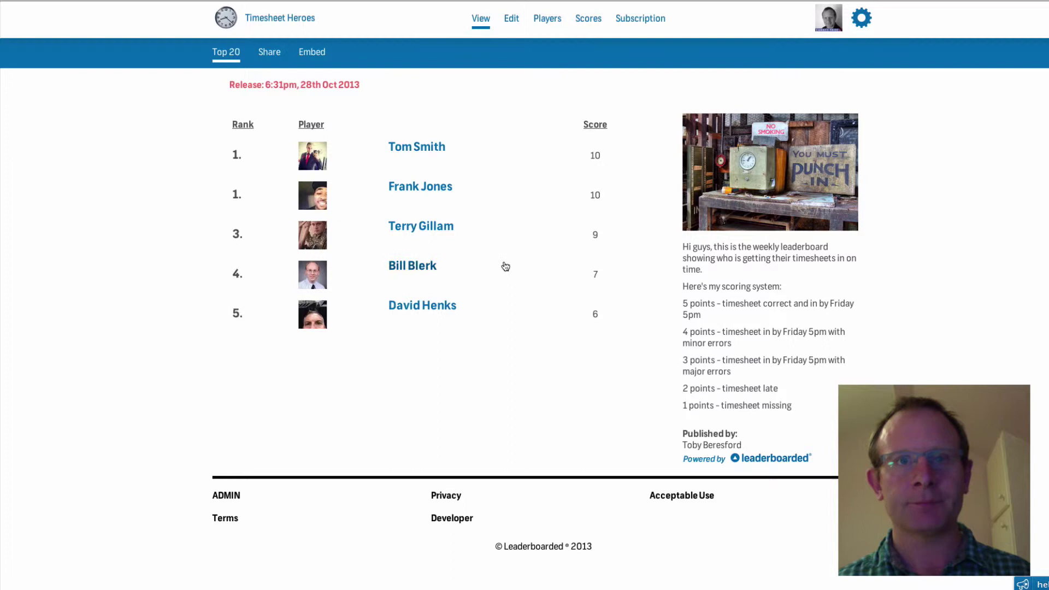
{"action": "left_click", "coordinate": [444, 229]}
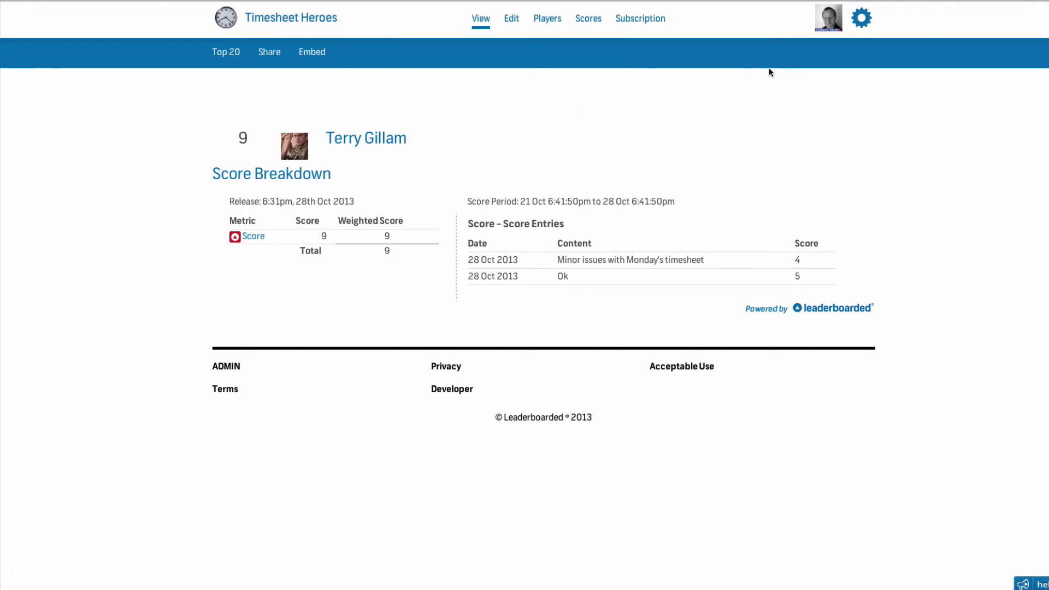
{"action": "left_click", "coordinate": [514, 21]}
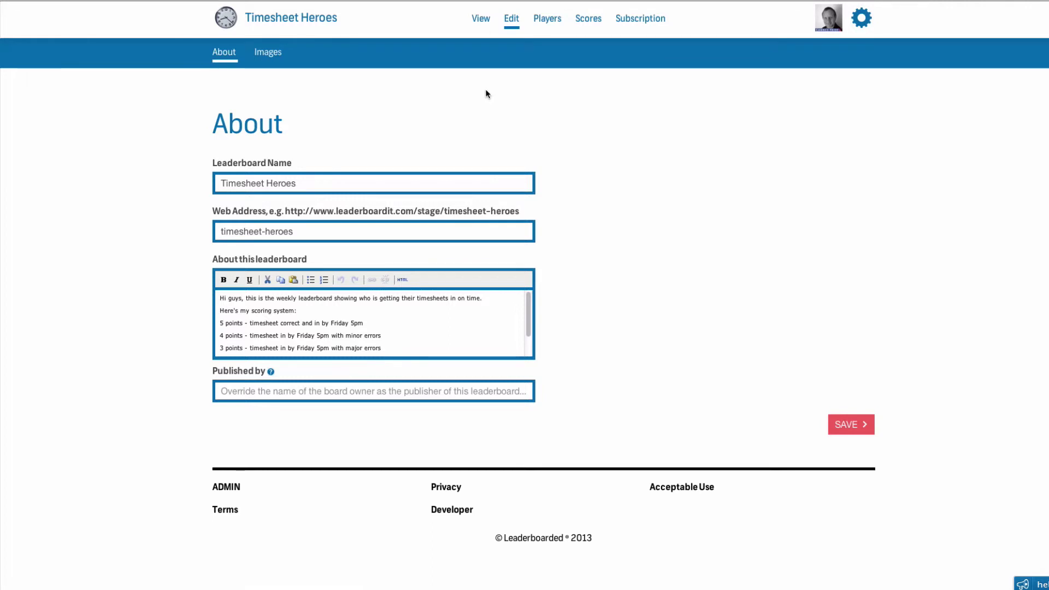
Step: Show the Timesheet Heroes players: David Henks, Bill Blerk, Terry Gillam, Frank Jones, Tom Smith
{"action": "left_click", "coordinate": [537, 29]}
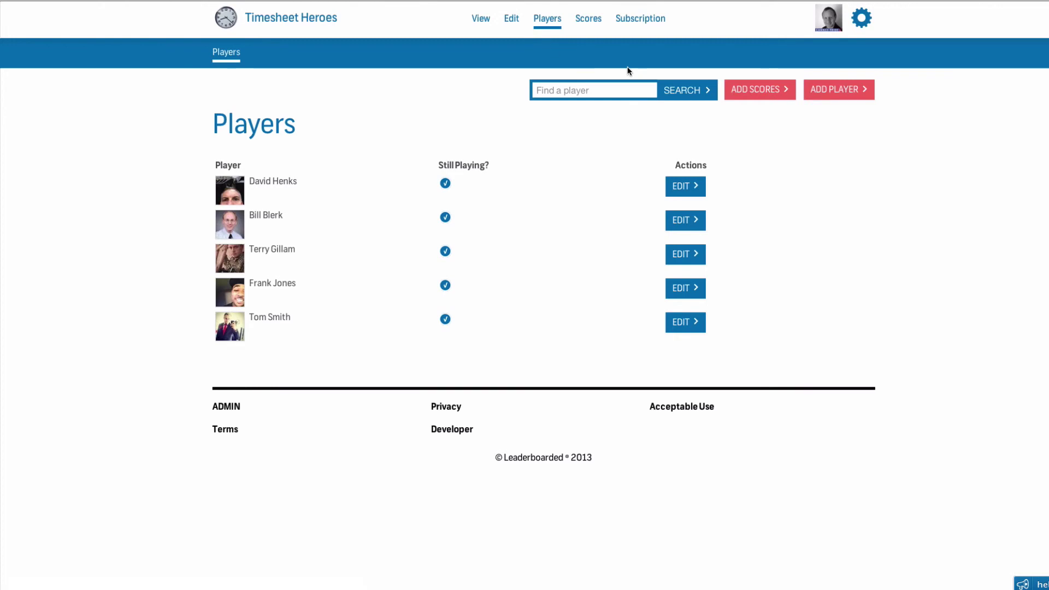
{"action": "left_click", "coordinate": [760, 89]}
{"action": "left_click", "coordinate": [449, 226]}
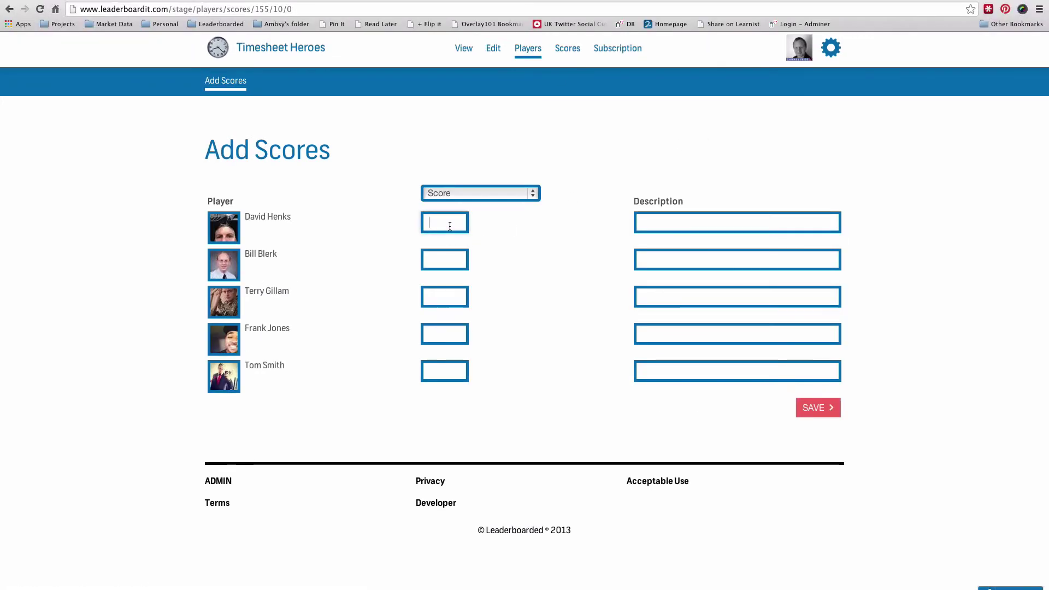
{"action": "type", "text": "4"}
{"action": "left_click", "coordinate": [444, 255]}
{"action": "type", "text": "3"}
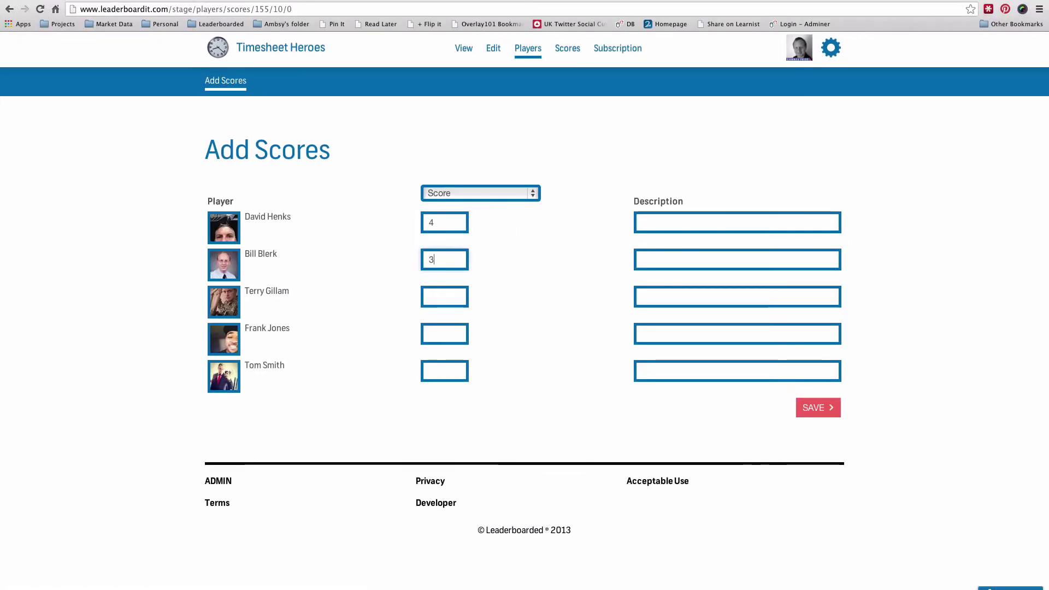
{"action": "left_click", "coordinate": [443, 291]}
{"action": "type", "text": "5"}
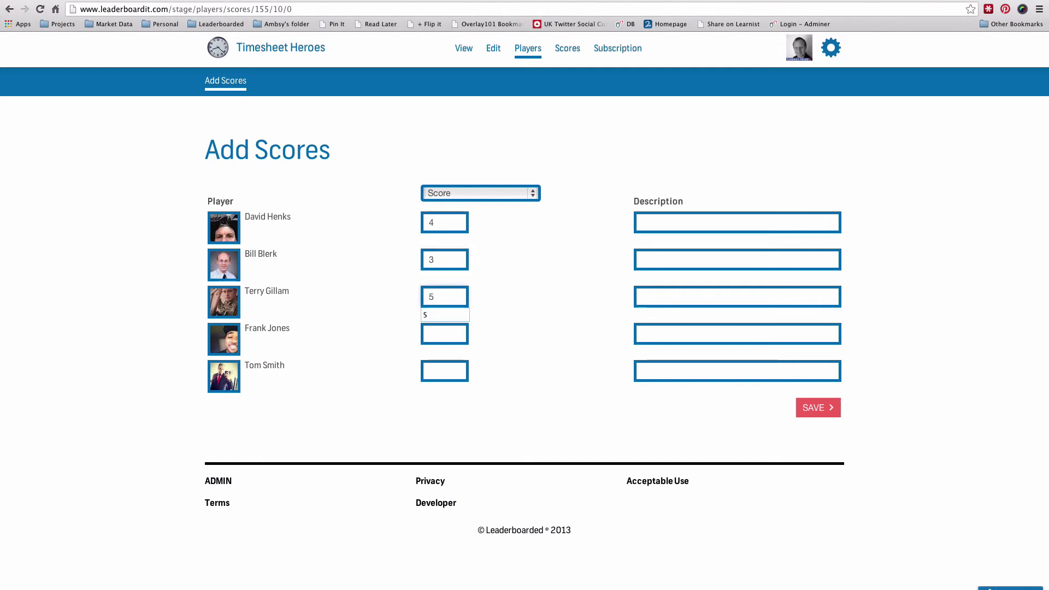